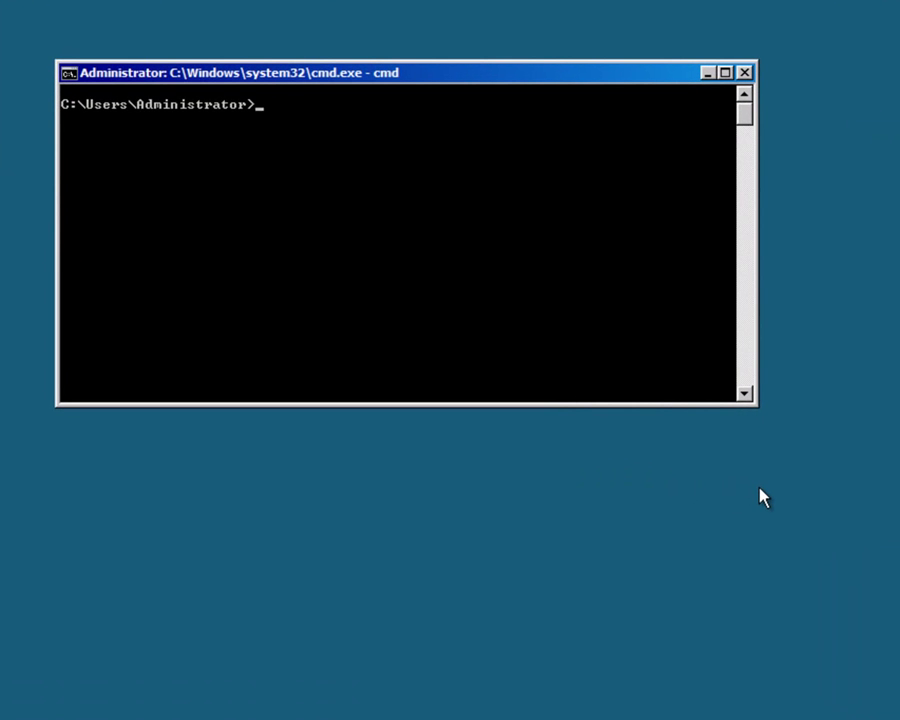
Step: Run sconfig at the Server Core command prompt to bring up the Server Configuration menu
type("sconfig")
key("Return")
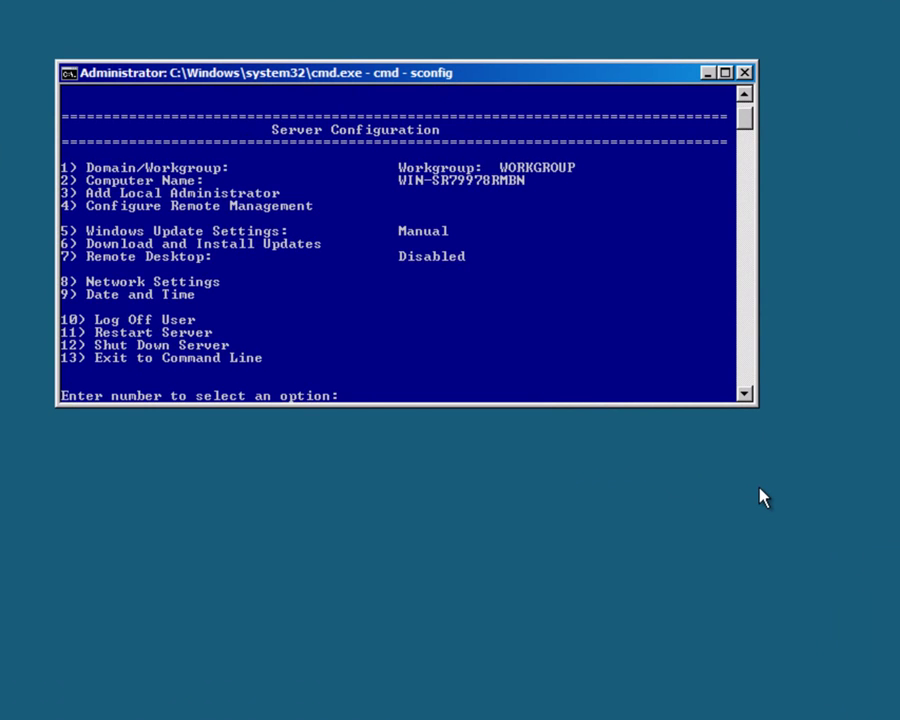
Step: Join the server to the contoso domain using the contoso domain administrator credentials
type("1")
key("Return")
type("d")
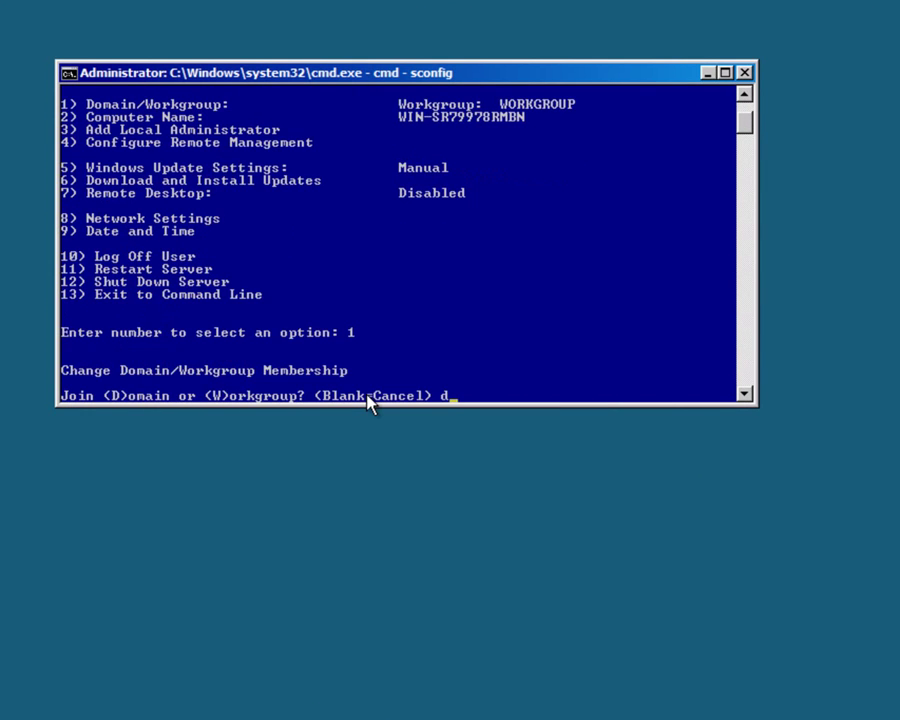
key("Return")
type("contoso")
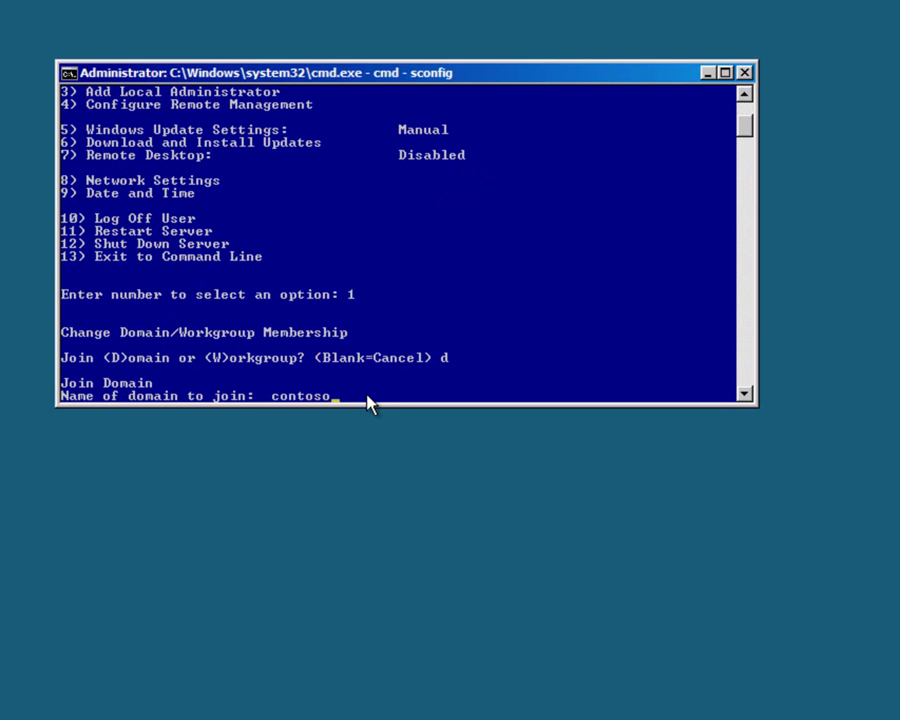
key("Return")
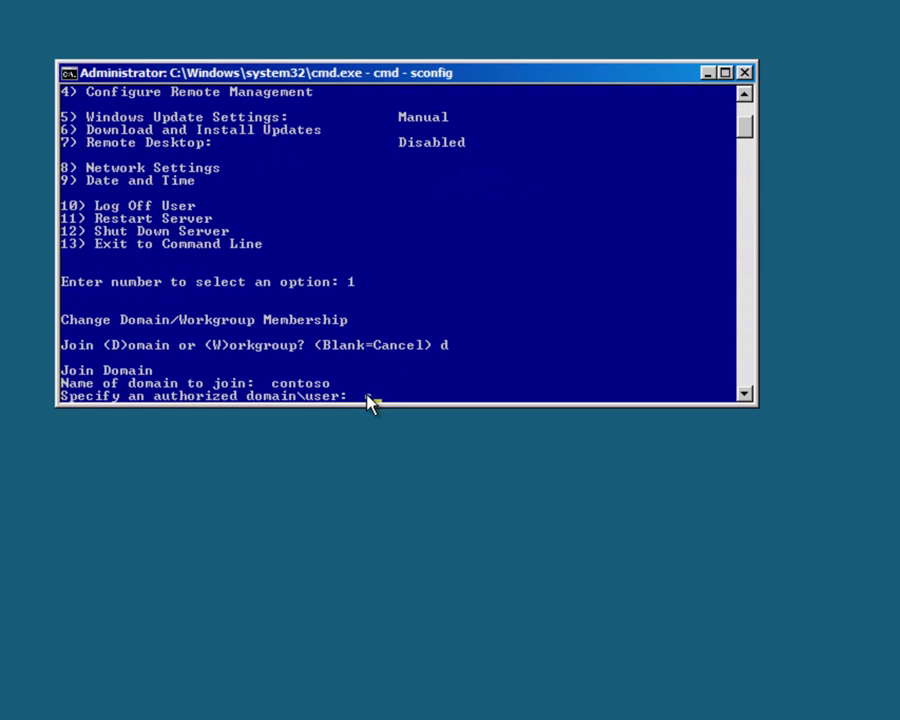
type("contoso\\administrator")
key("Return")
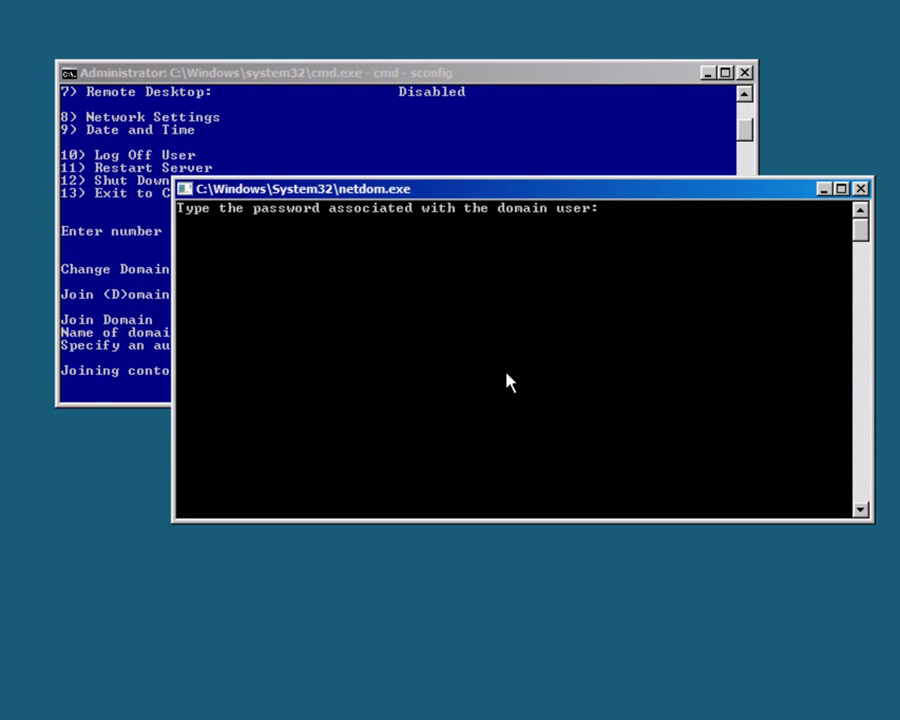
key("Return")
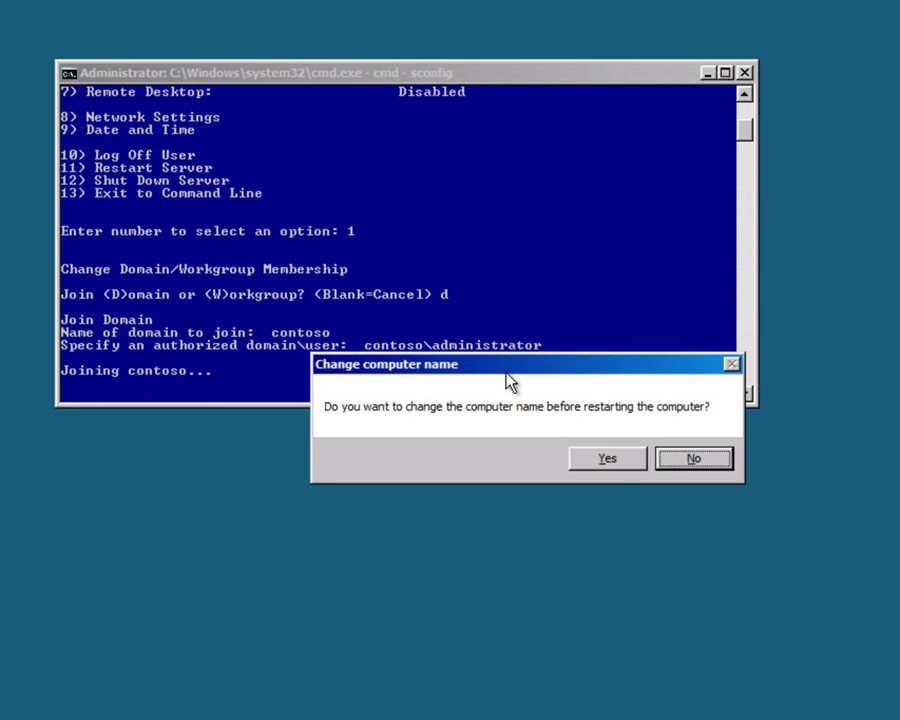
Step: Rename the computer to DenaliCore1, authorize it with the domain admin account, and restart
left_click(609, 464)
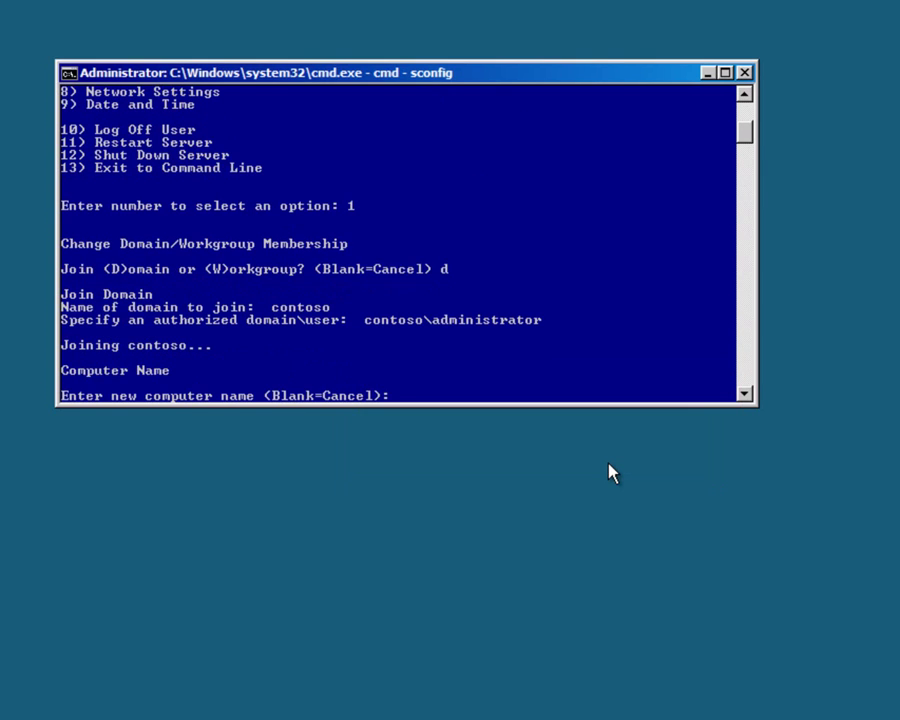
type("DenaliCore1")
key("Return")
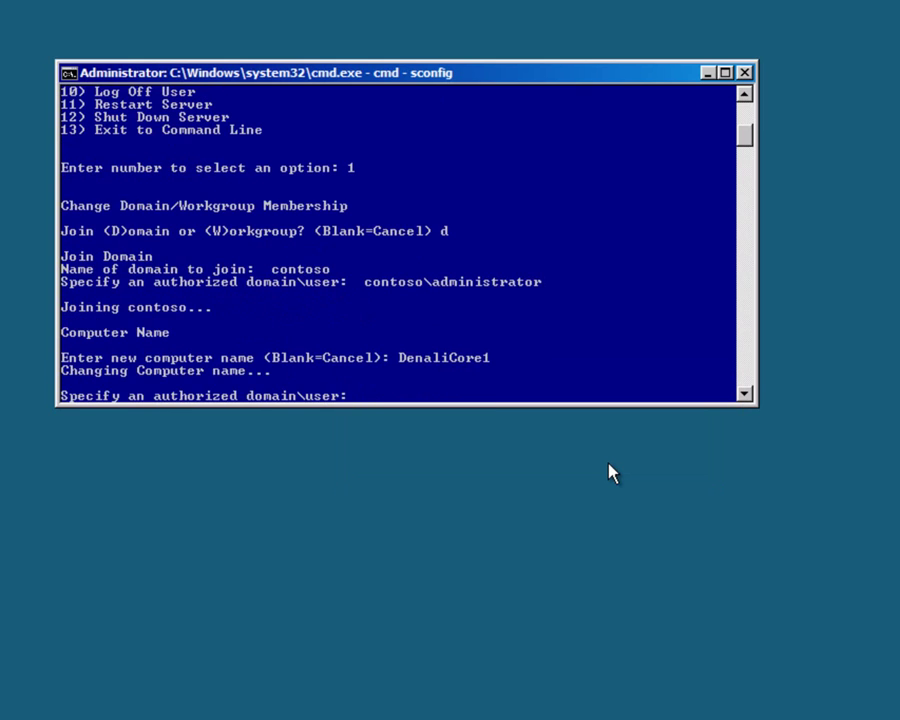
type("contoso\\admi")
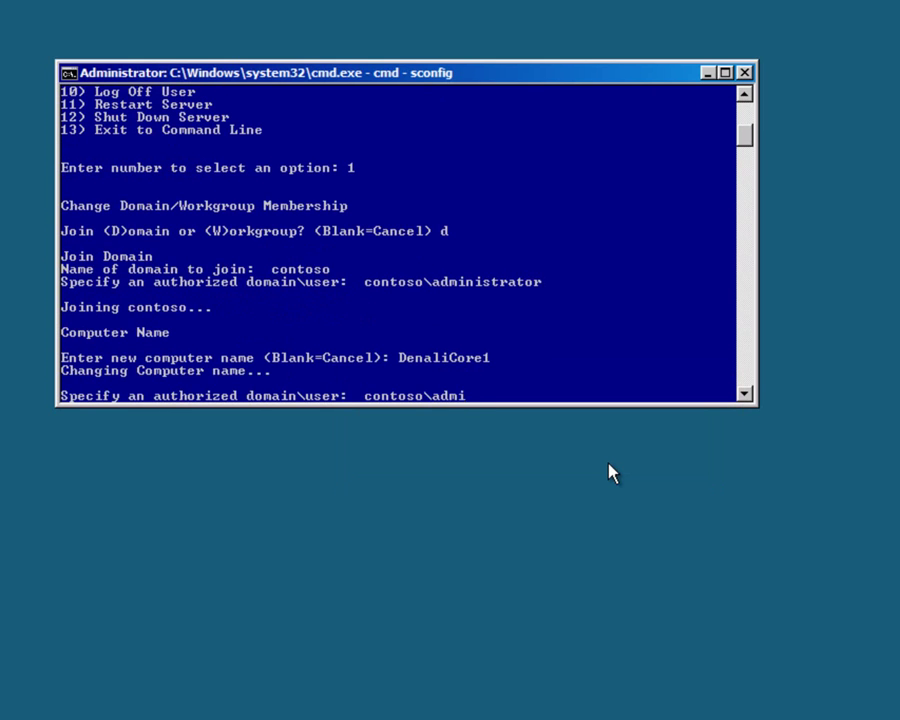
type("nistrator")
key("Return")
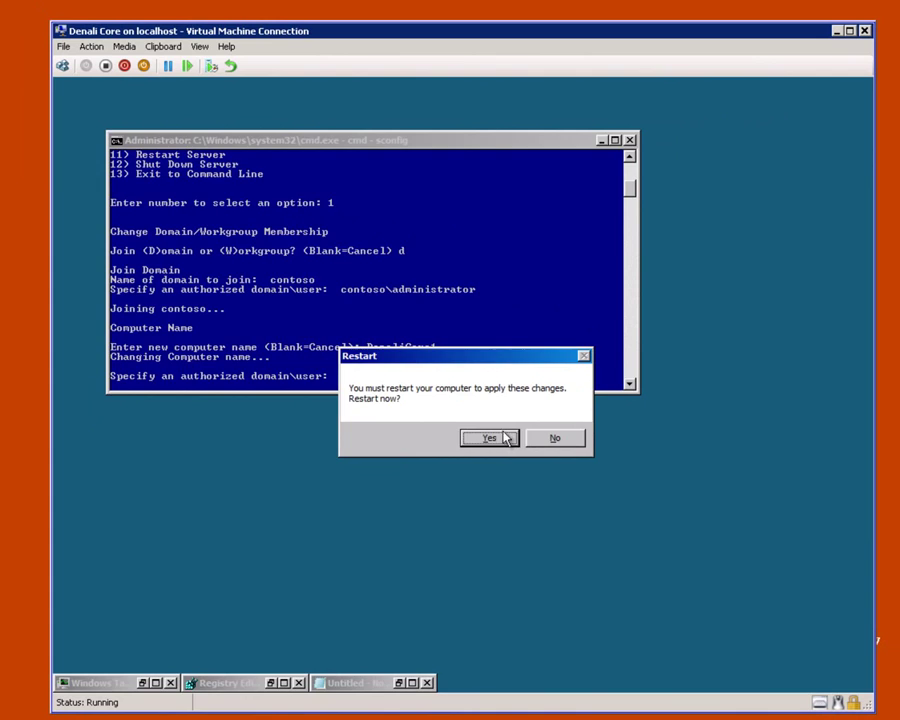
left_click(535, 448)
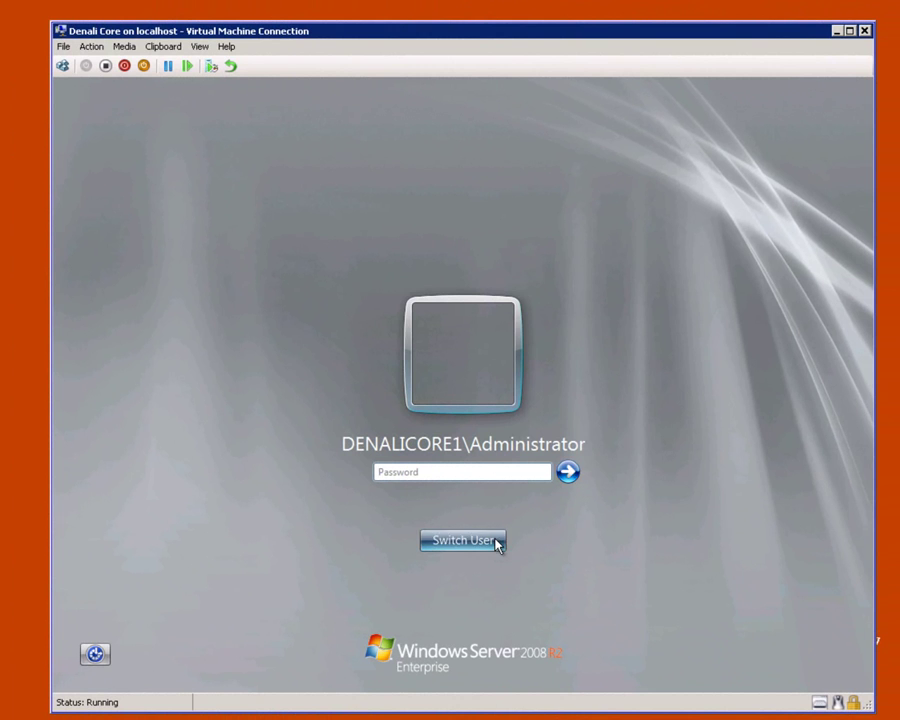
Step: Log on to the restarted server as Other User with the contoso domain administrator account
left_click(496, 541)
left_click(535, 430)
type("contoso\\adminis")
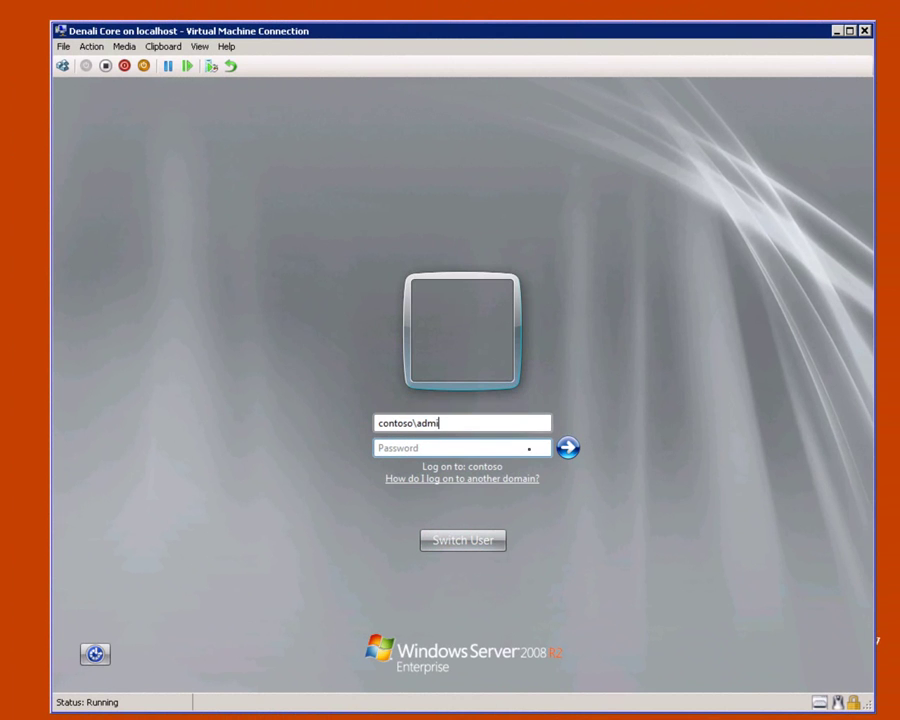
type("trator")
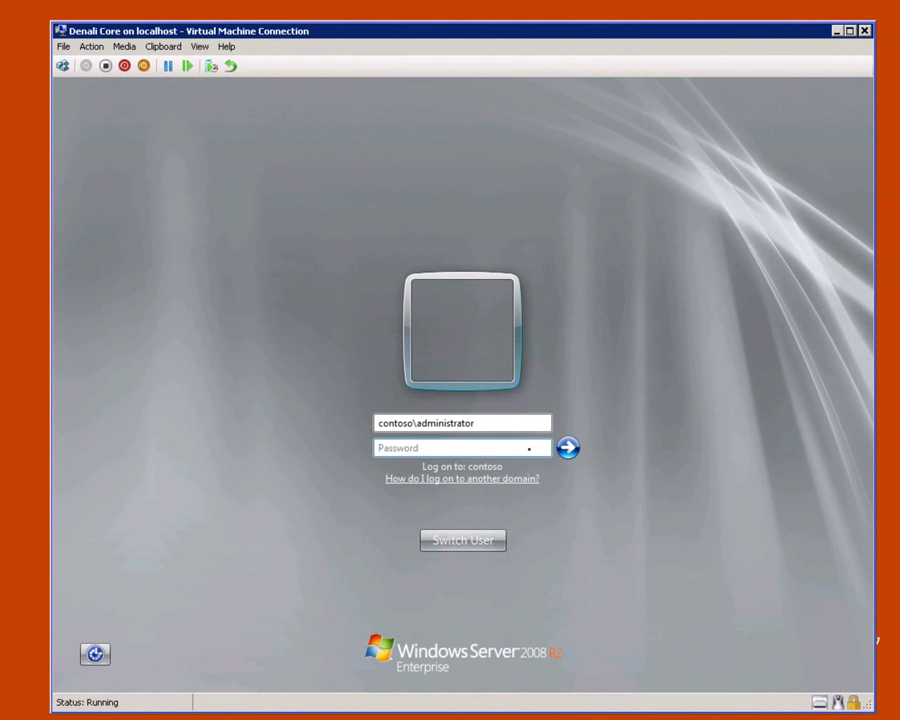
key("Tab")
type("Passw0rd")
key("Return")
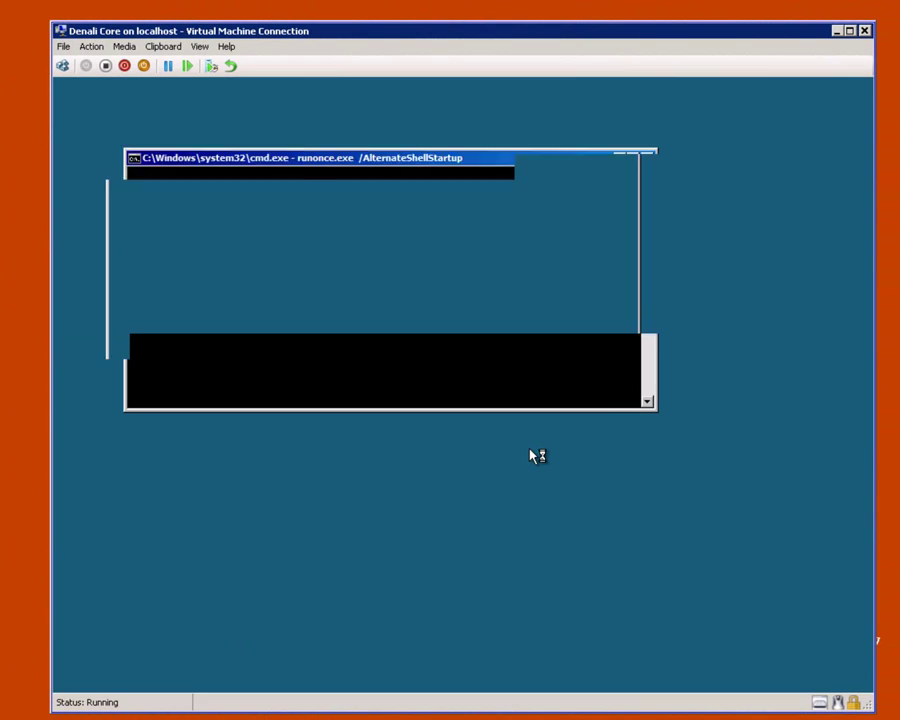
Step: In sconfig's remote management settings (option 4), allow MMC Remote Management
type("scon")
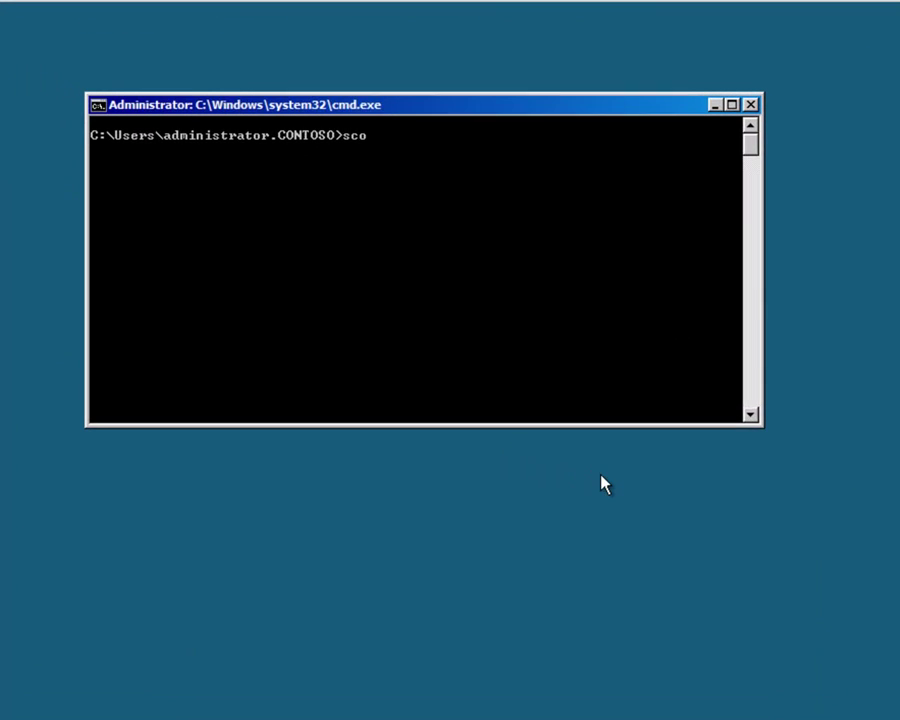
type("fig")
key("Return")
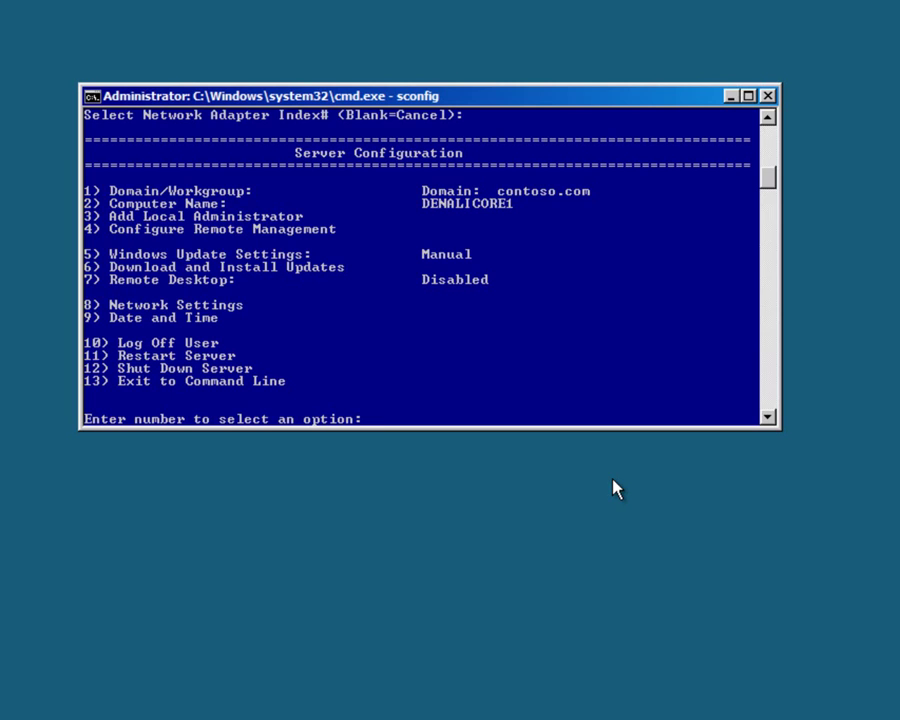
type("4")
key("Return")
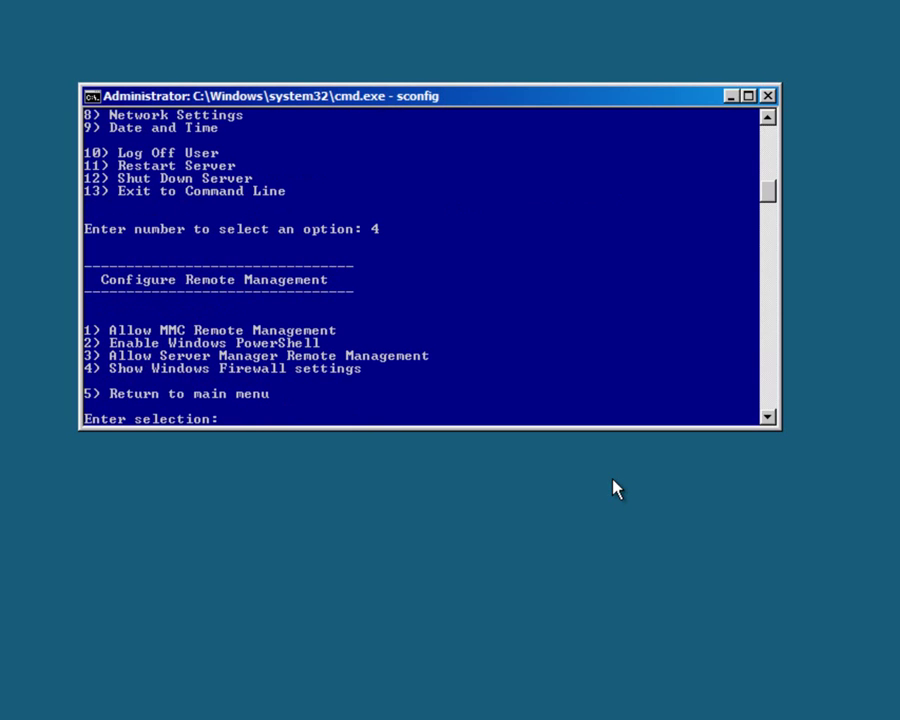
type("1")
key("Return")
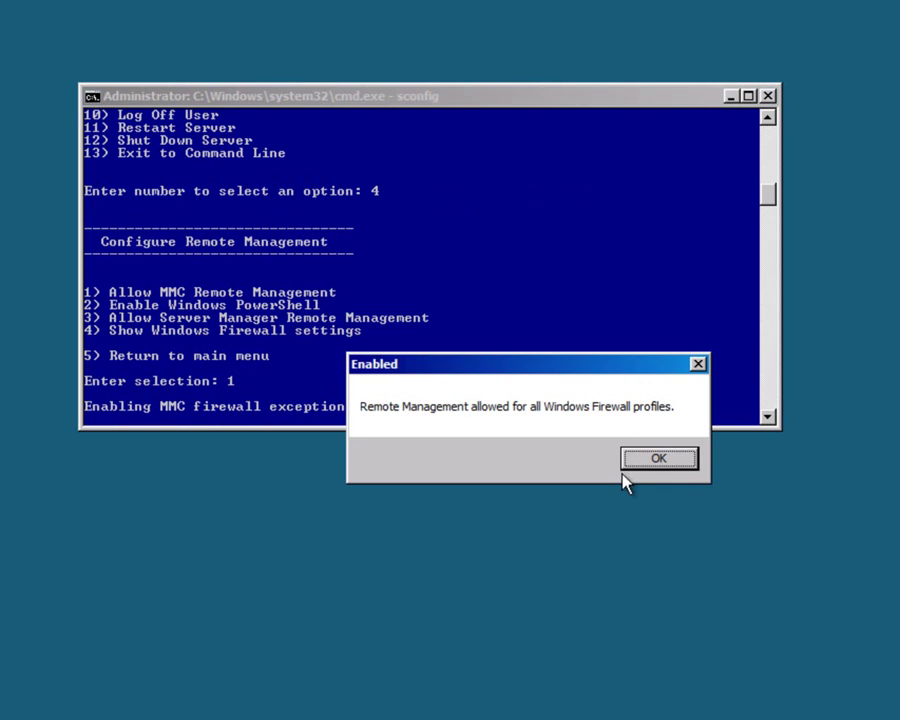
left_click(640, 460)
Step: Enable Windows PowerShell and decline the immediate restart
type("2")
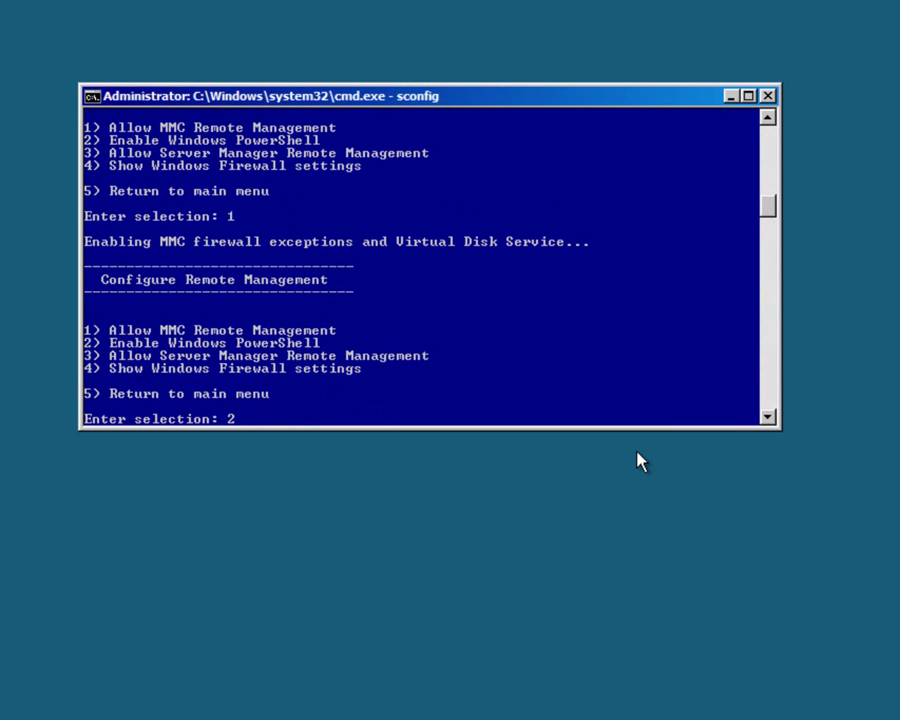
key("Return")
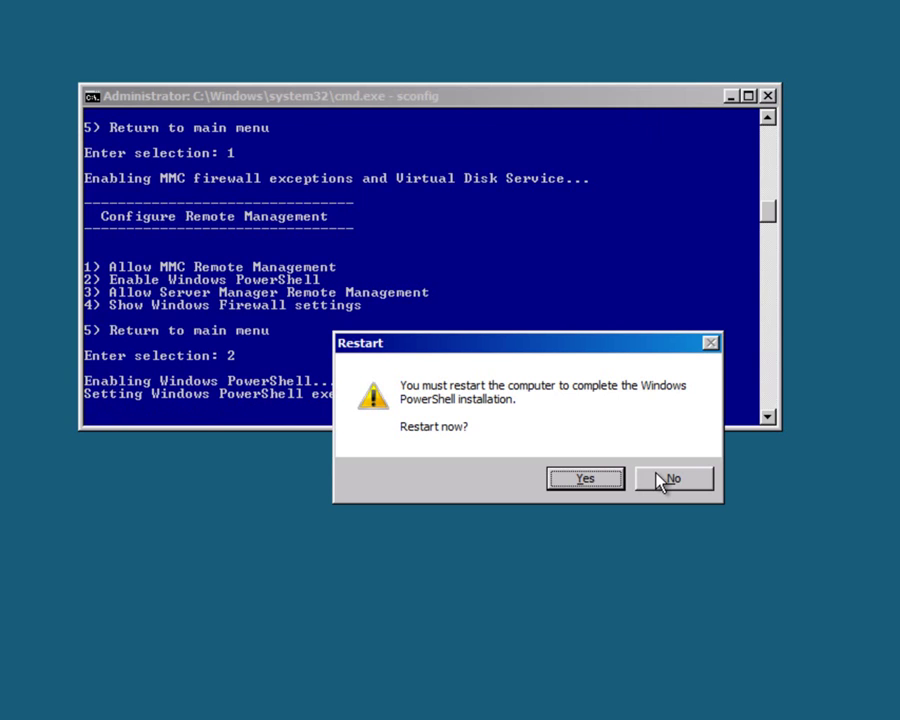
left_click(657, 474)
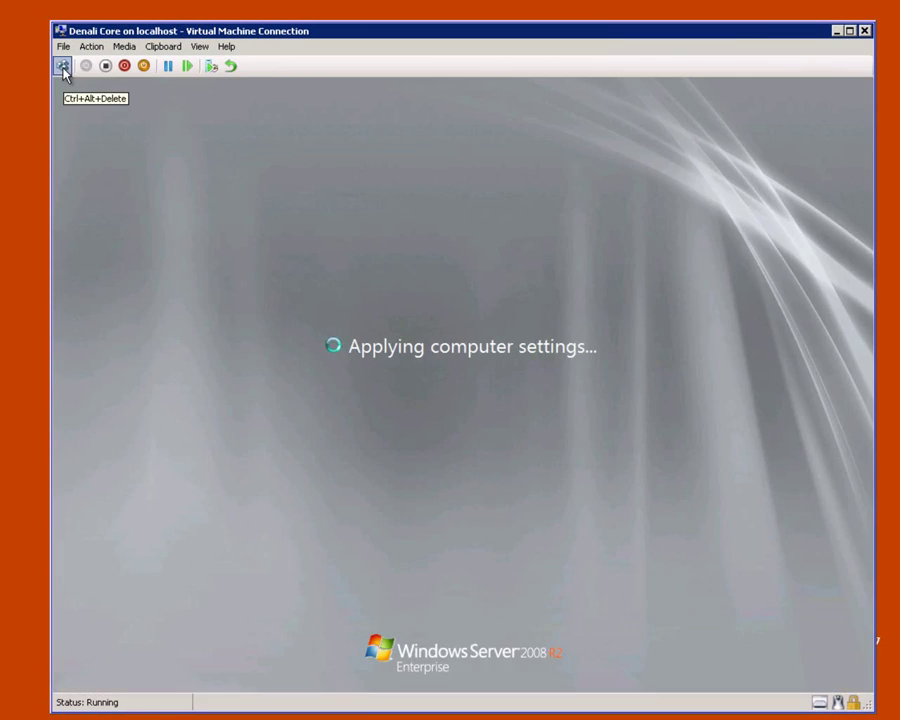
Step: Log back on to the server with the administrator password
left_click(62, 66)
type("Pass@word1")
key("Return")
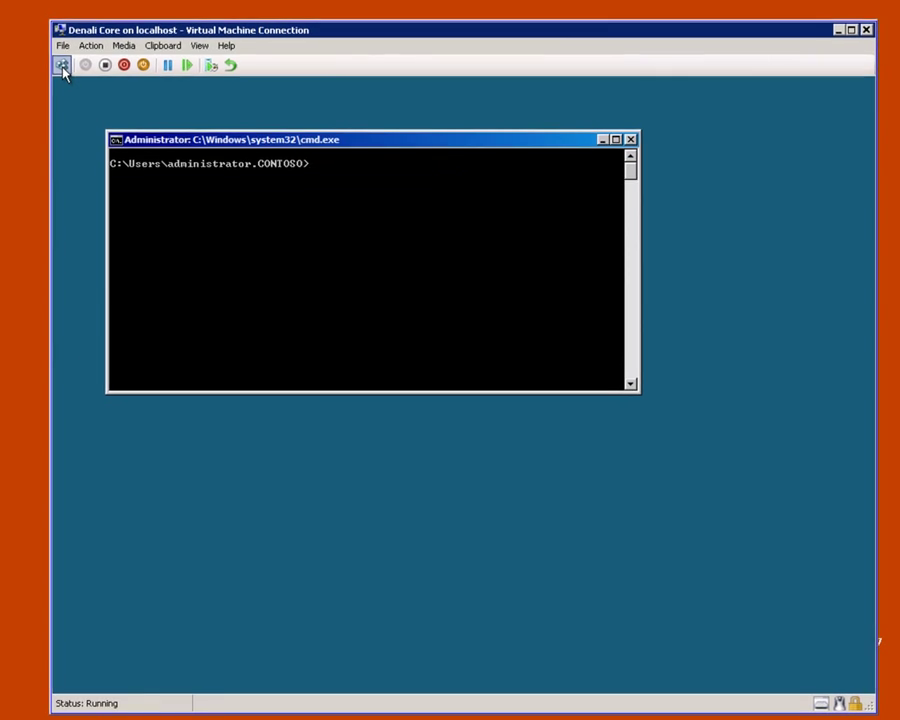
Step: In sconfig remote management (option 4), enable Server Manager Remote Management with option 3
type("sconfig")
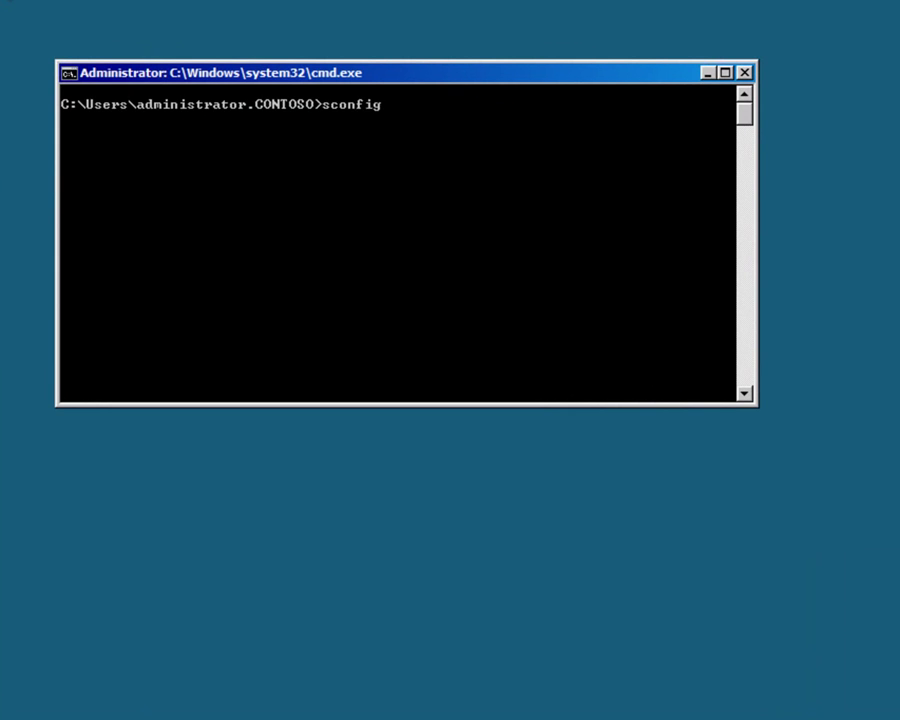
key("Return")
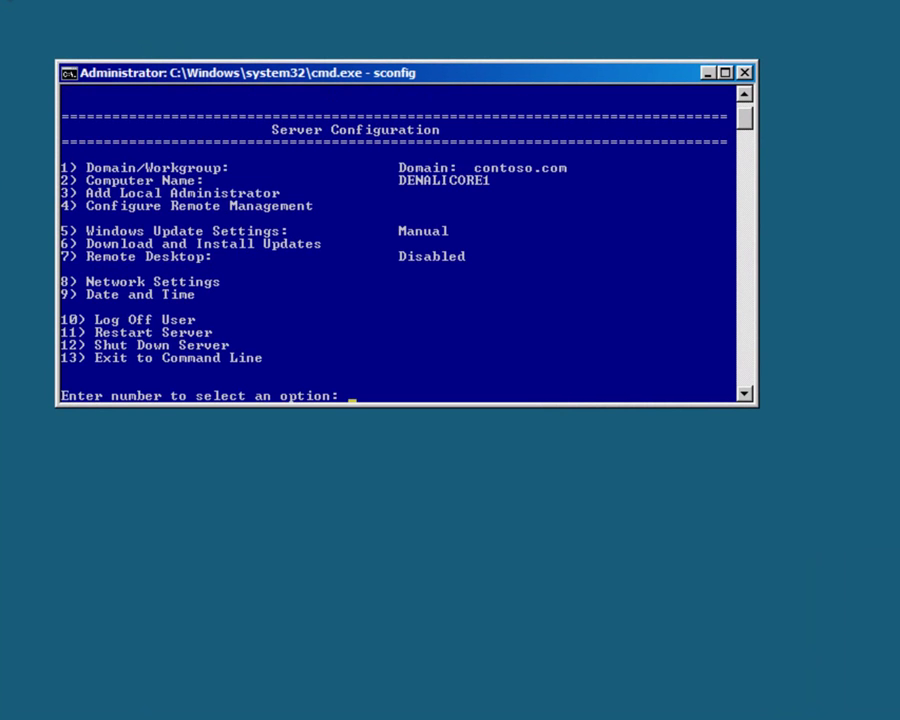
type("4")
key("Return")
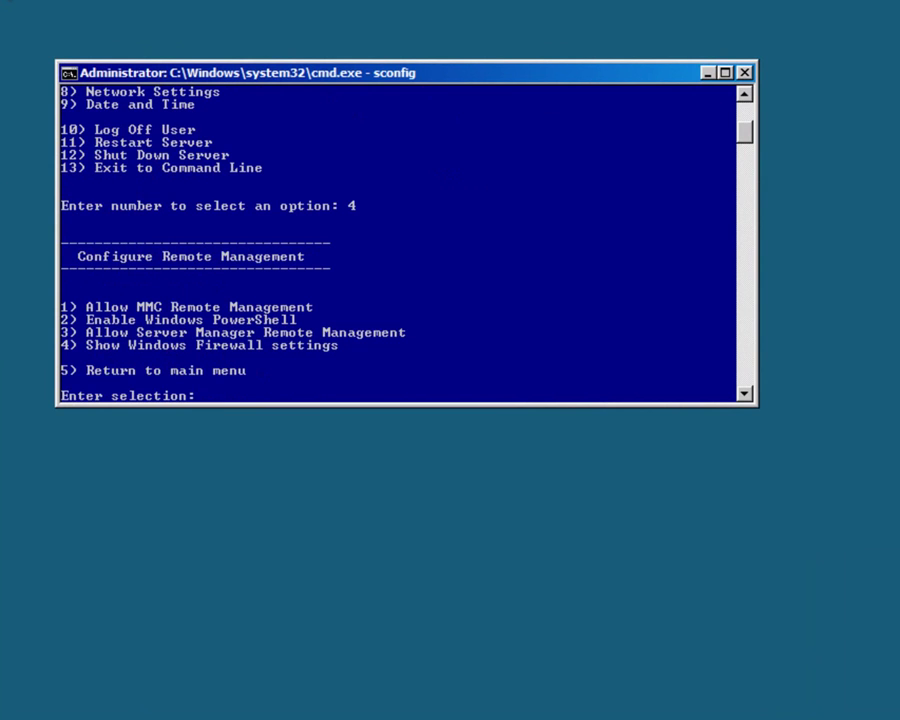
type("3")
key("Return")
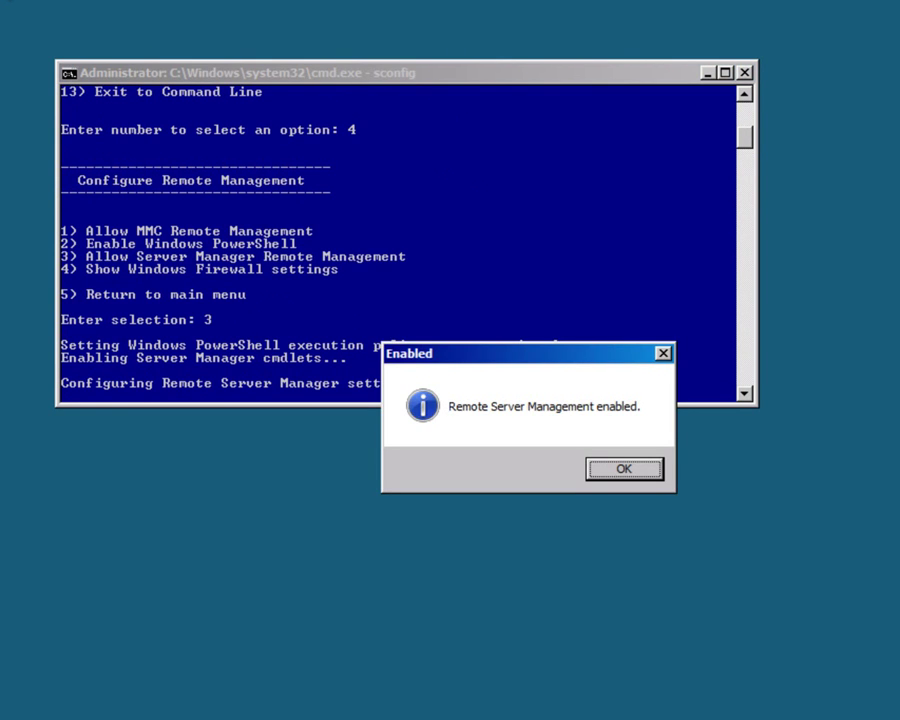
key("Return")
key("Return")
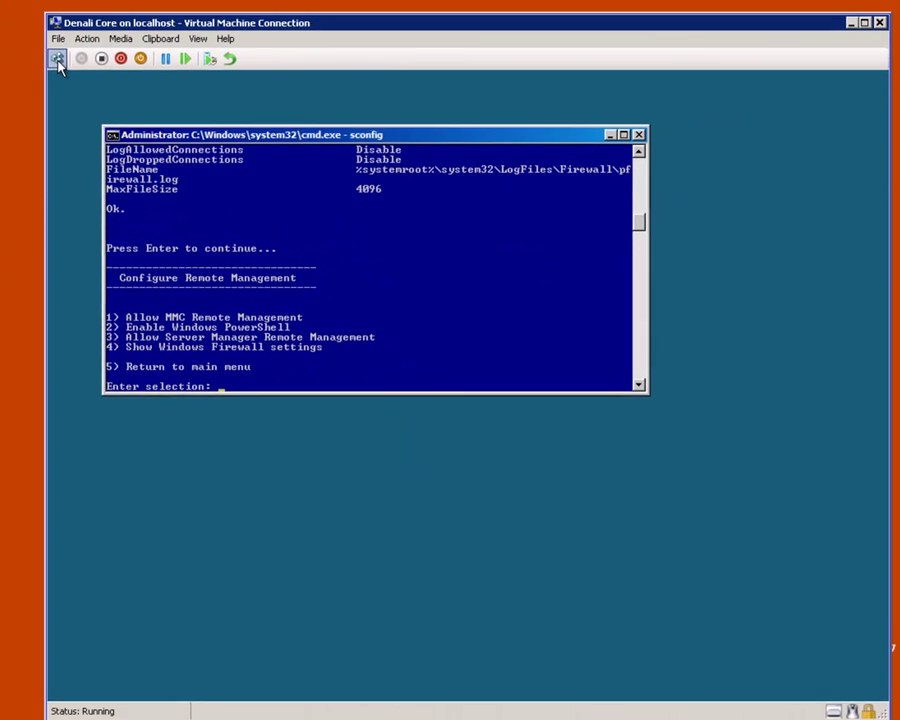
Step: Return to sconfig's main menu and exit to the command line with option 13
type("5")
key("Return")
type("13")
key("Return")
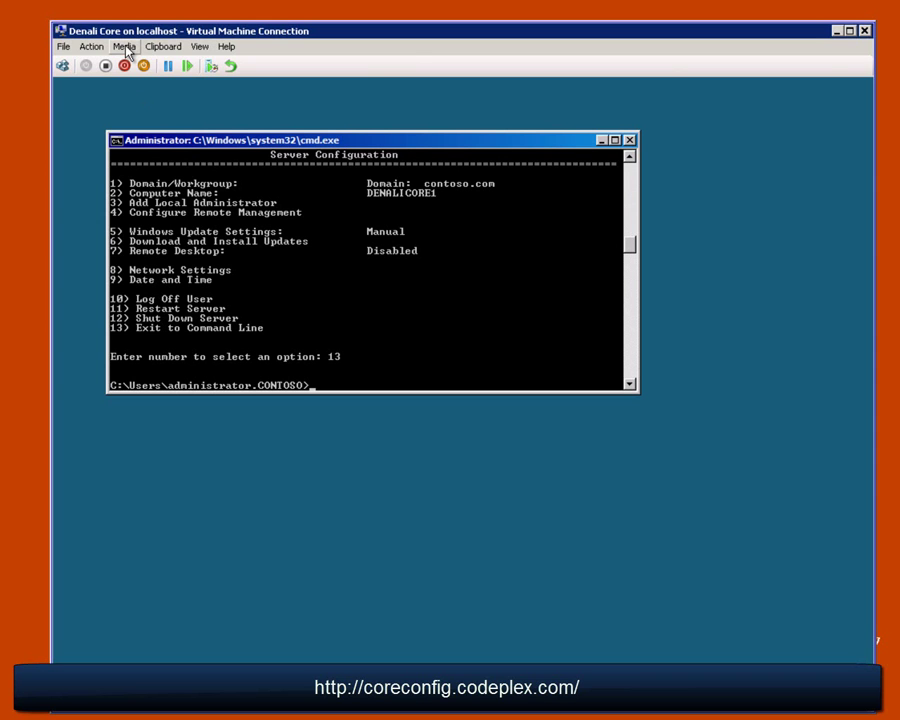
Step: Start inserting a disc image into the VM's DVD drive from the Media menu
left_click(125, 47)
mouse_move(190, 64)
left_click(240, 87)
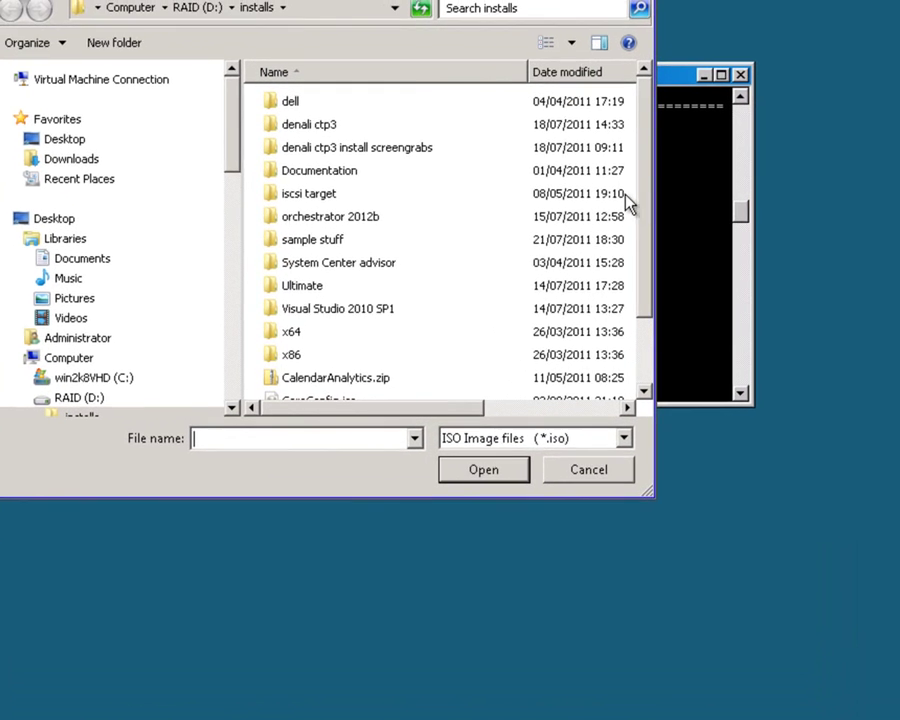
scroll(560, 315, "down", 1)
Step: Mount CoreConfig.iso, switch to drive E:, list its files and run start_coreconfig.wsf
left_click(493, 325)
left_click(476, 472)
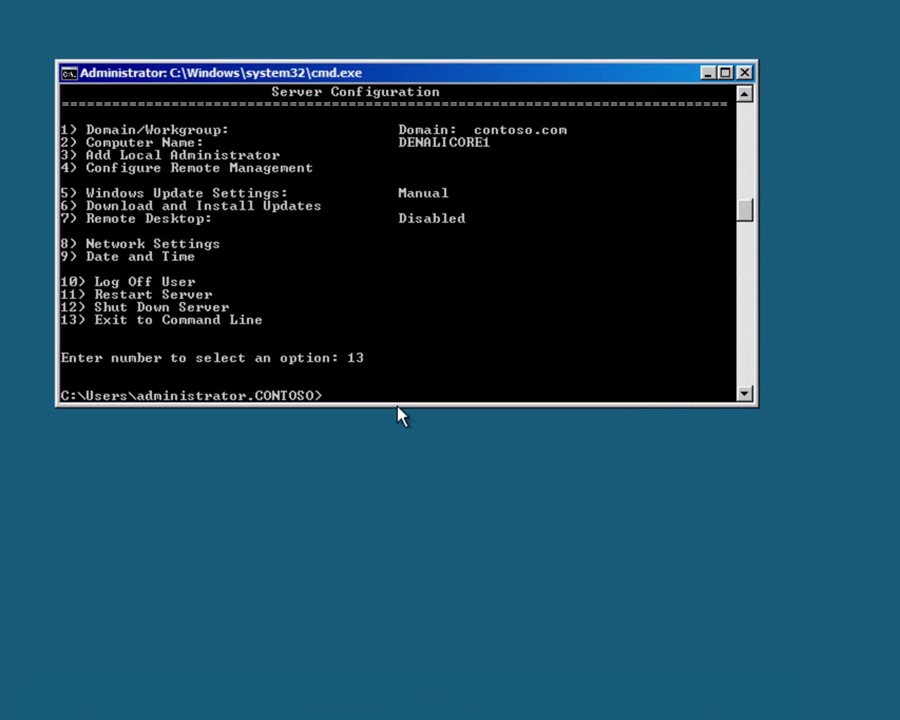
type("e:")
key("Return")
type("dir")
key("Return")
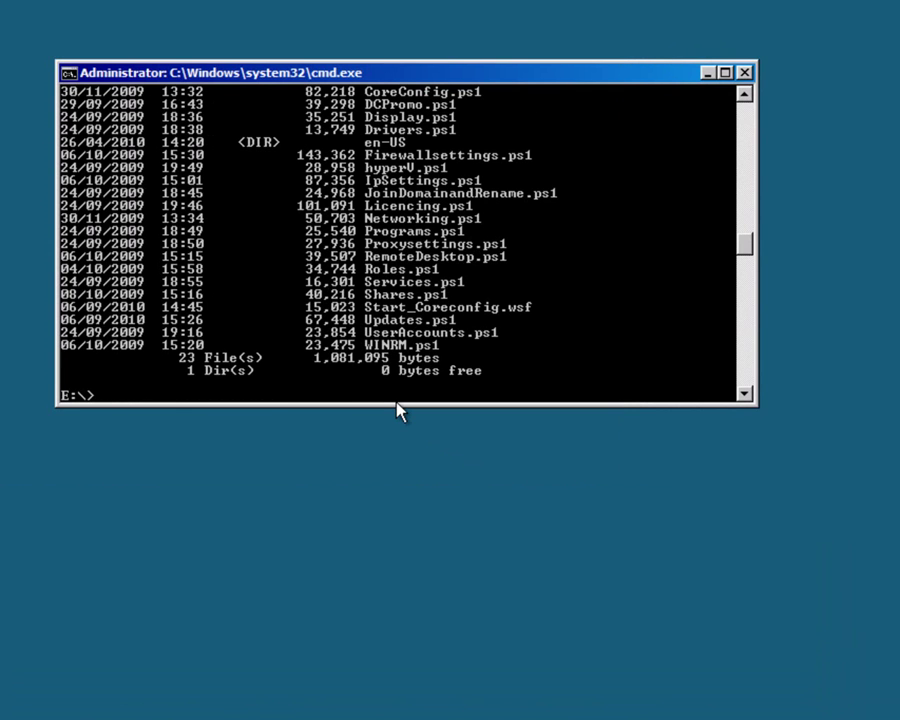
type("start_coreconfig")
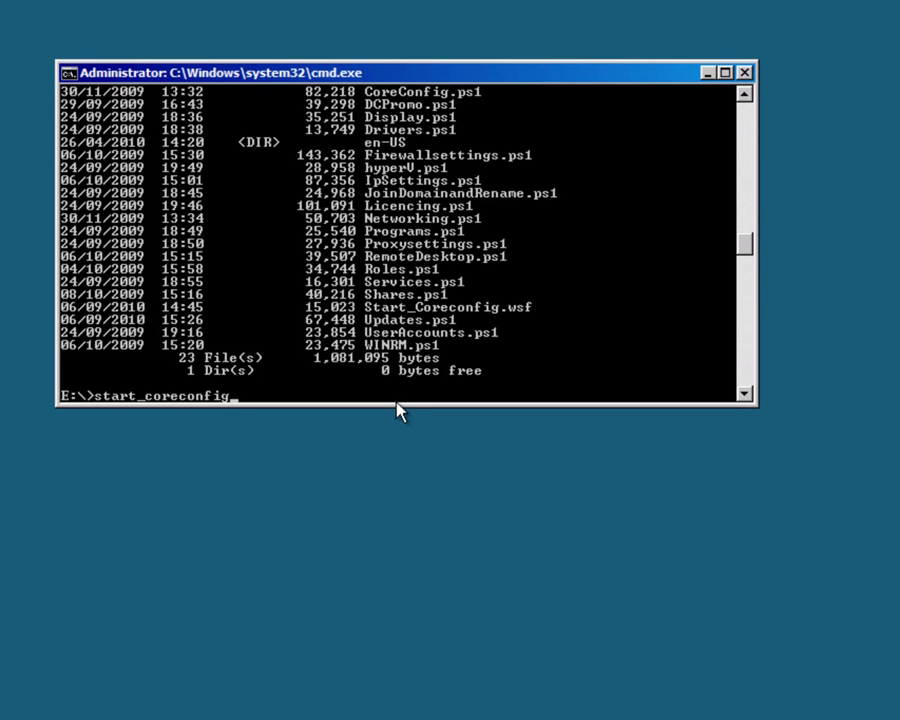
type(".wsf")
key("Return")
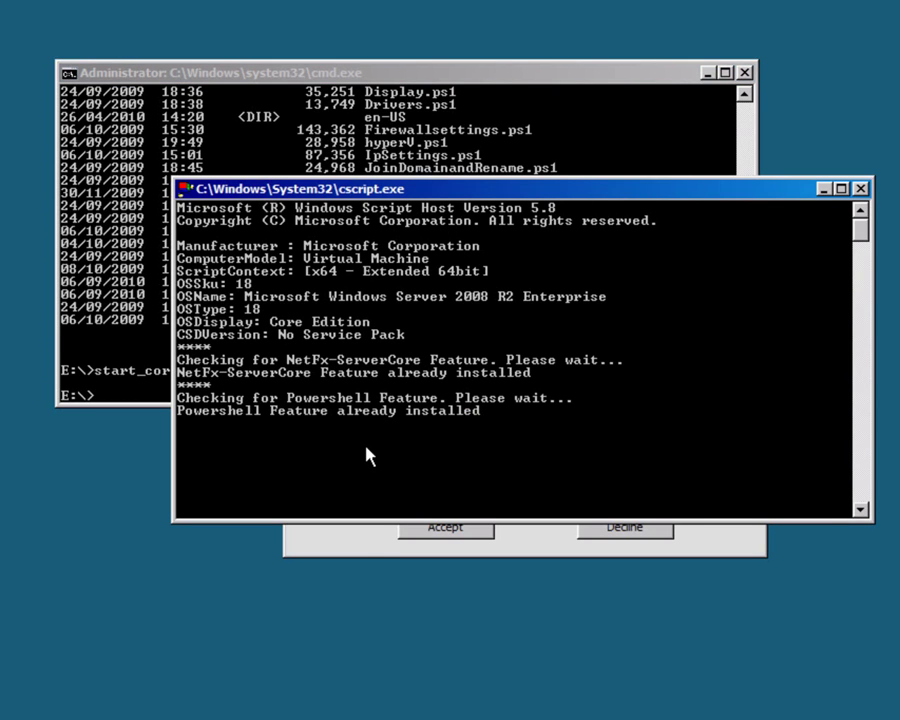
Step: Accept the Core Configurator customer experience program prompt and open the Control Panel menu
left_click(360, 552)
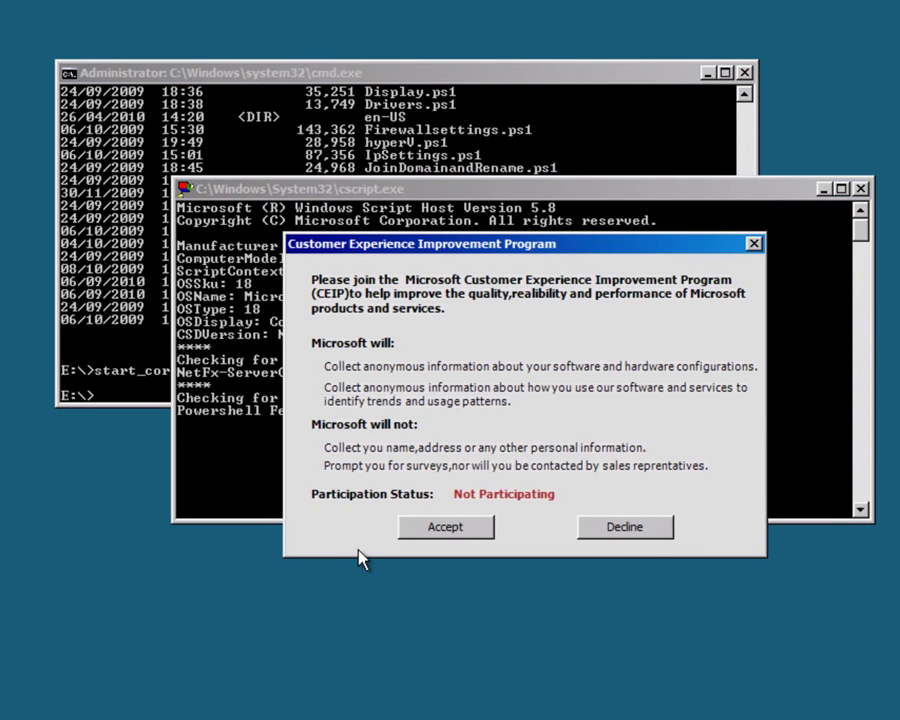
left_click(432, 530)
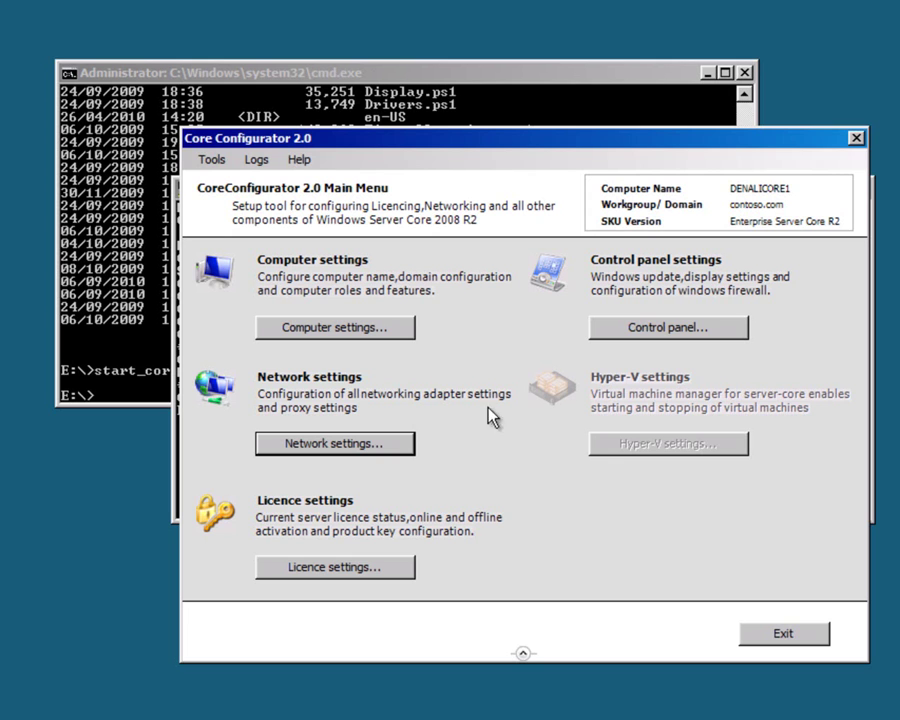
left_click(636, 336)
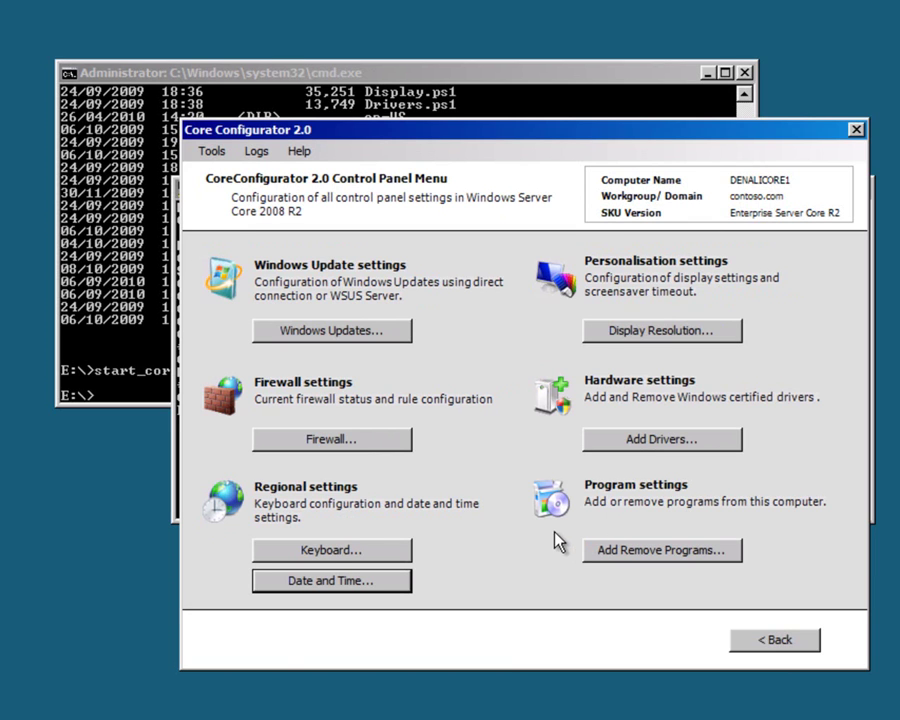
Step: Install NetFx2-ServerCore-WOW64, NetFx3-ServerCore and NetFx3-ServerCore-WOW64 via Computer settings' Add or Remove Roles
left_click(770, 641)
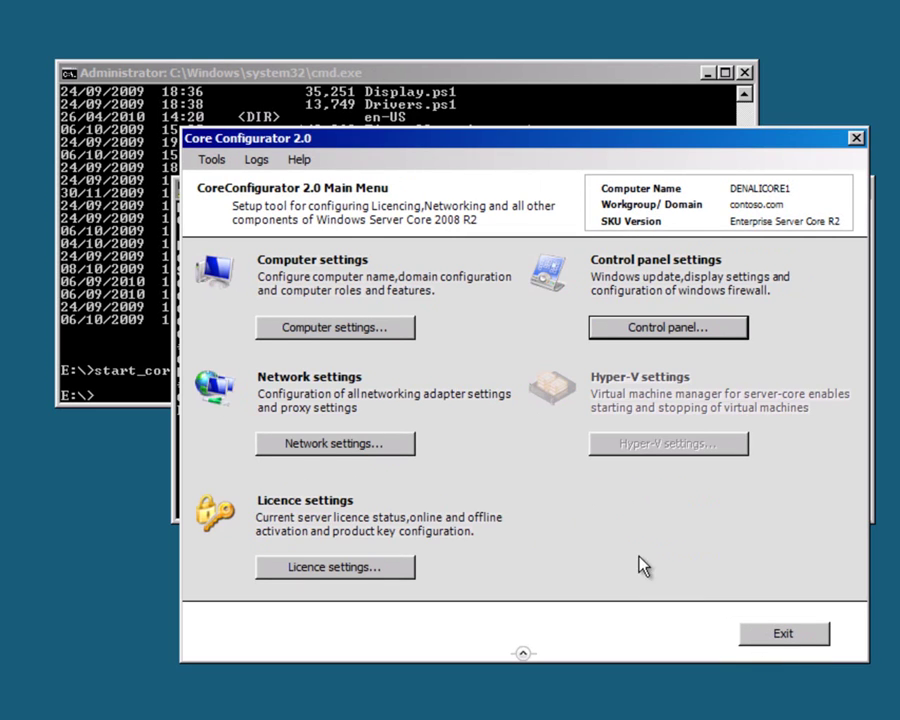
left_click(321, 327)
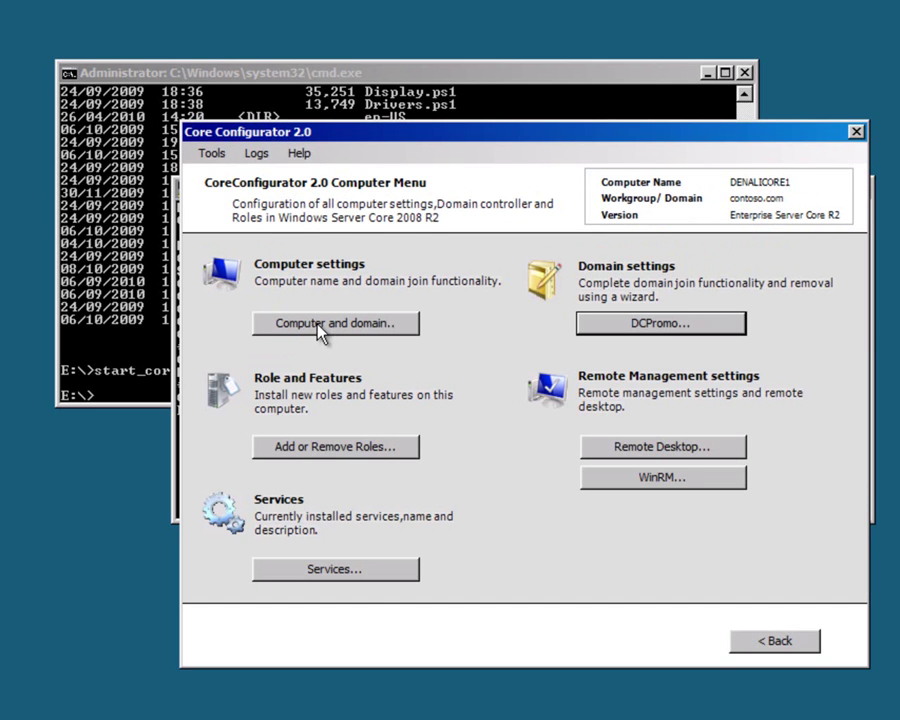
left_click(335, 446)
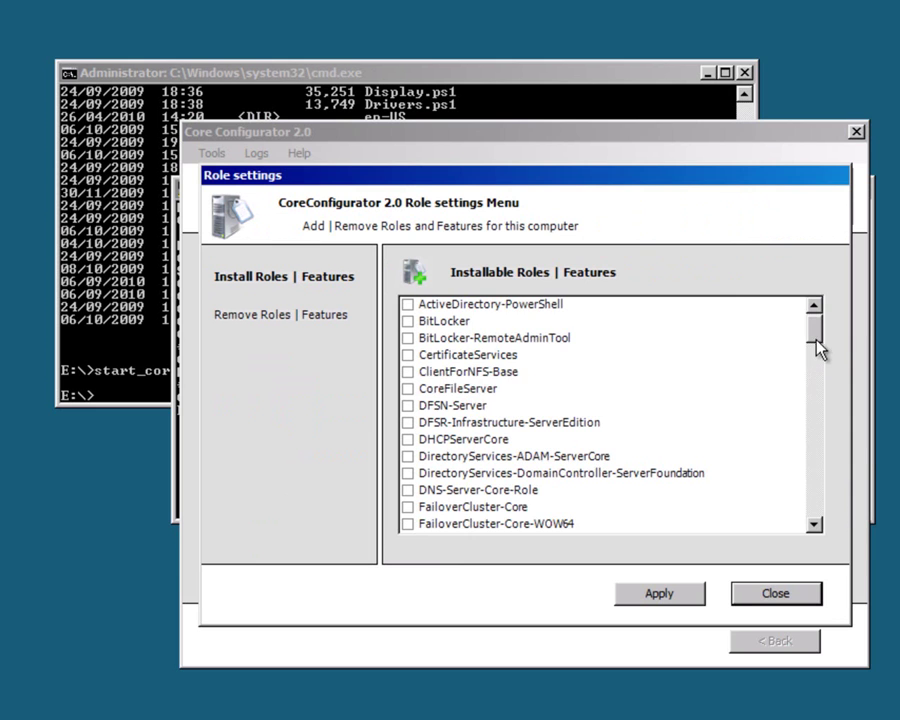
left_click_drag(816, 341, 818, 470)
left_click(407, 389)
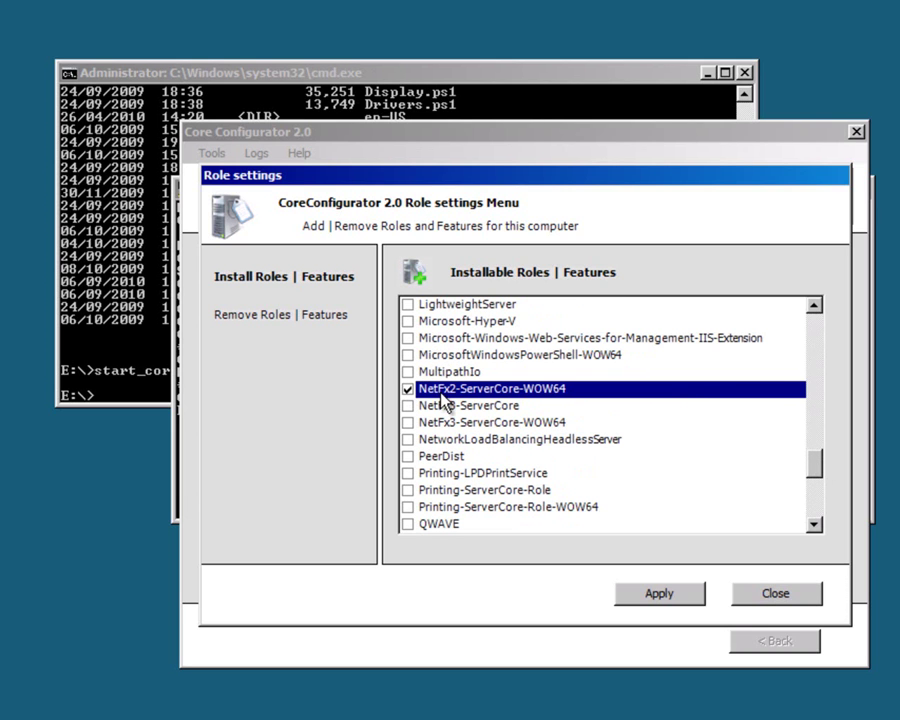
left_click(408, 407)
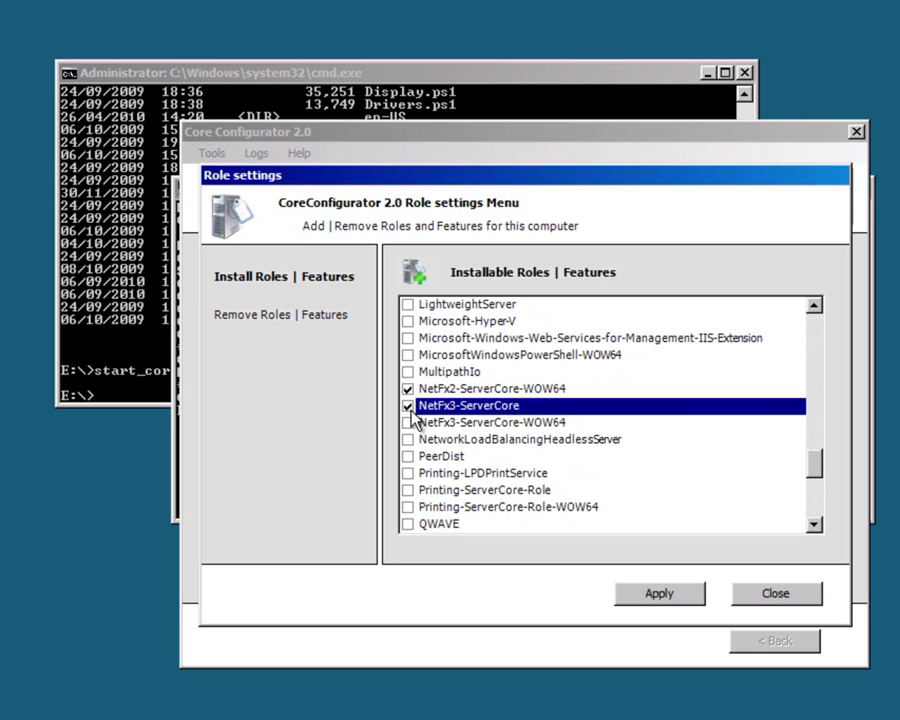
left_click(408, 424)
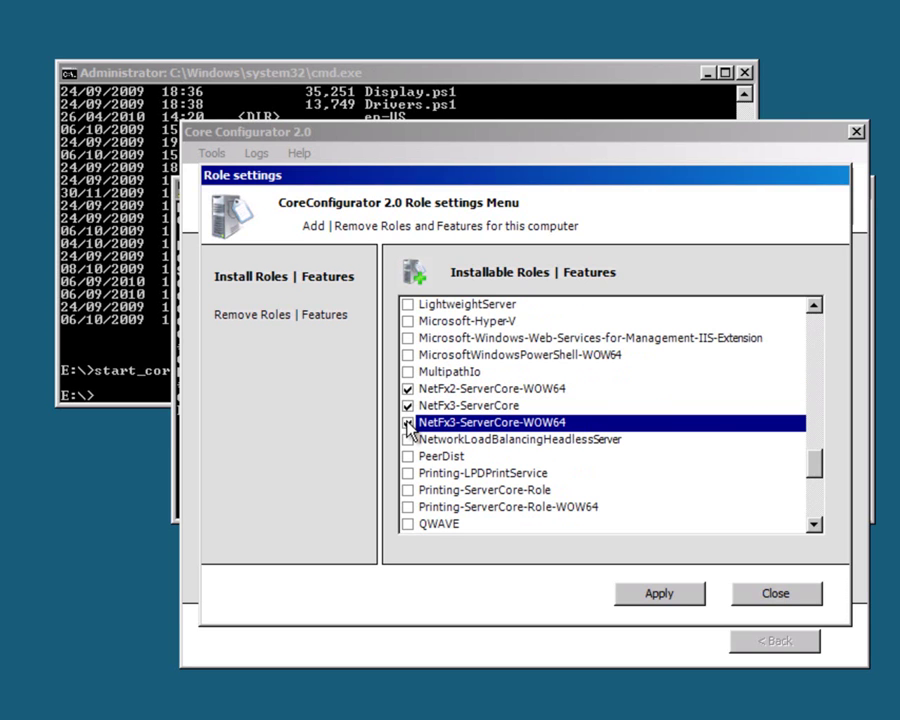
left_click(648, 596)
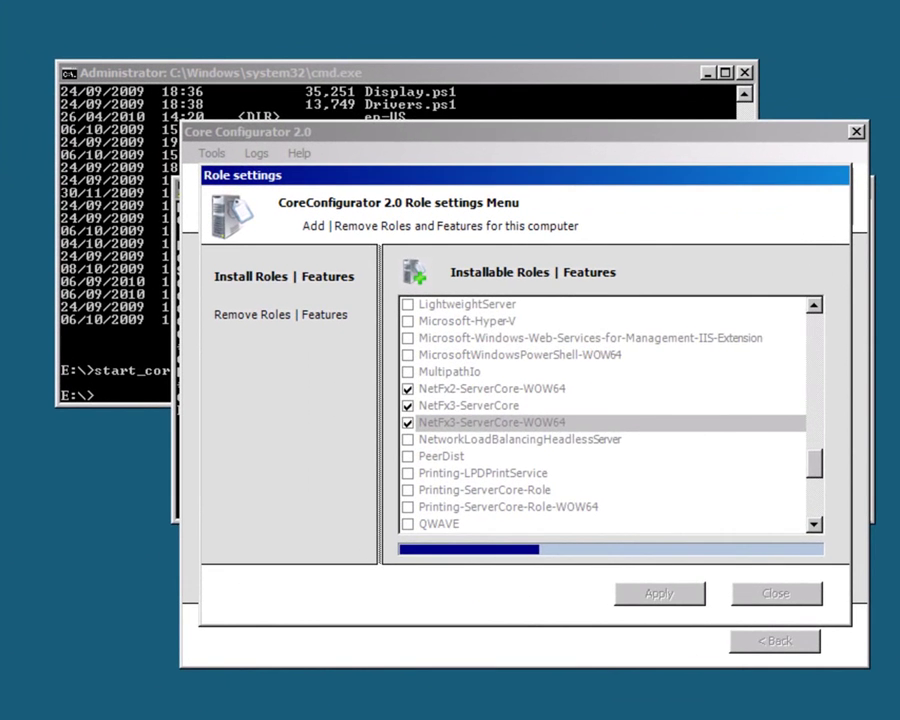
left_click(636, 537)
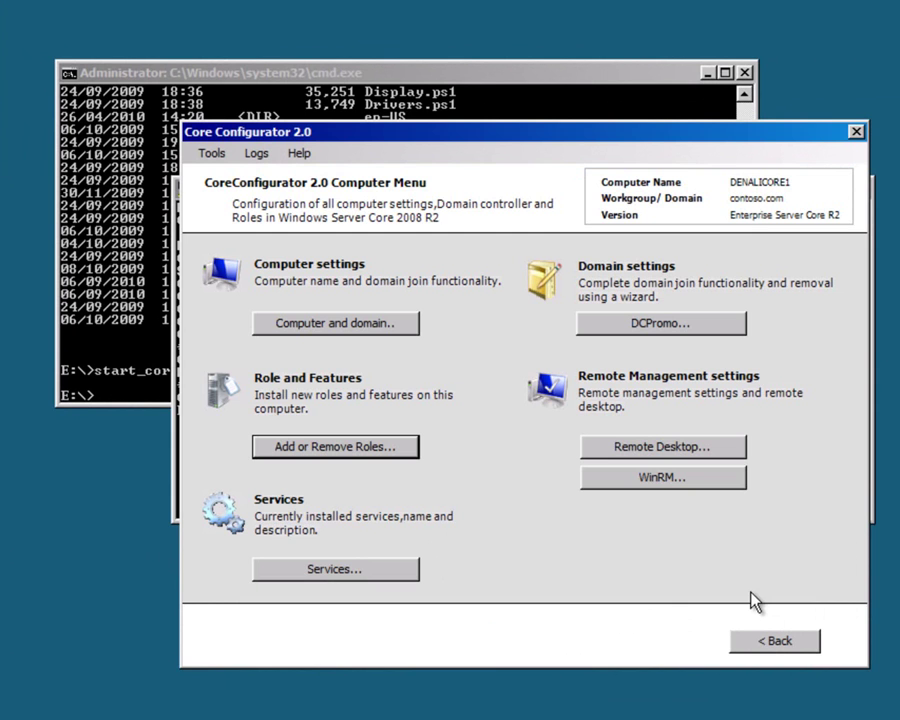
Step: Restrict Remote Desktop to Network Level Authentication clients only and save the setting
left_click(662, 447)
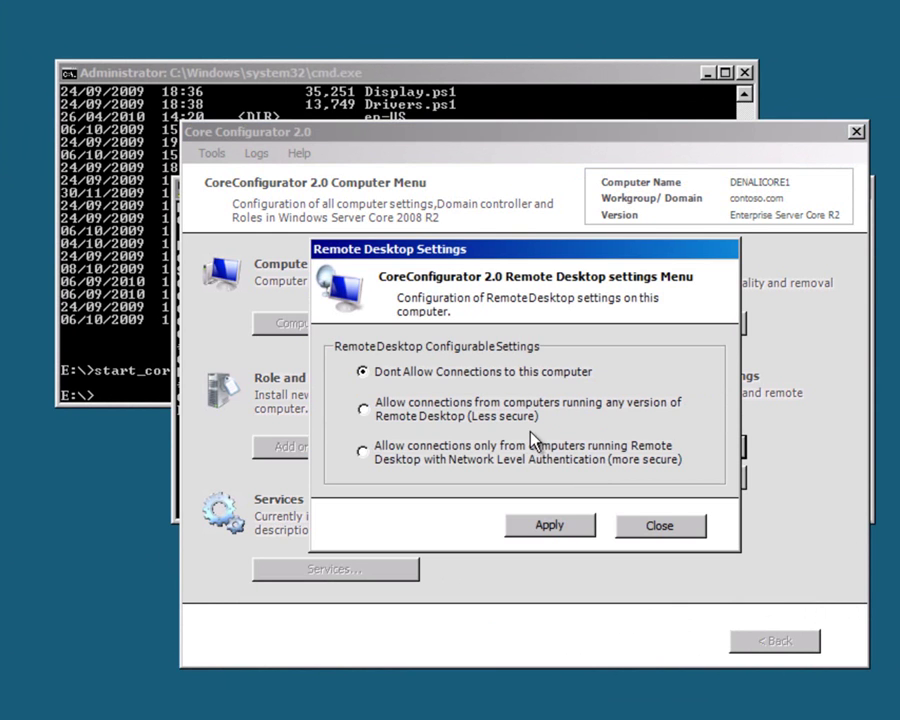
left_click(534, 529)
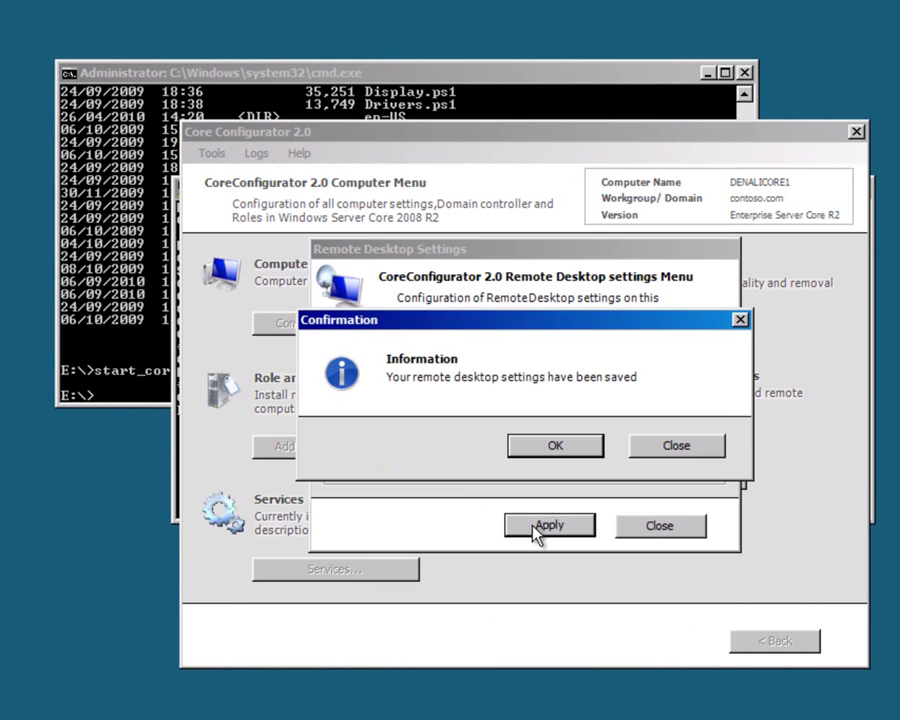
left_click(552, 446)
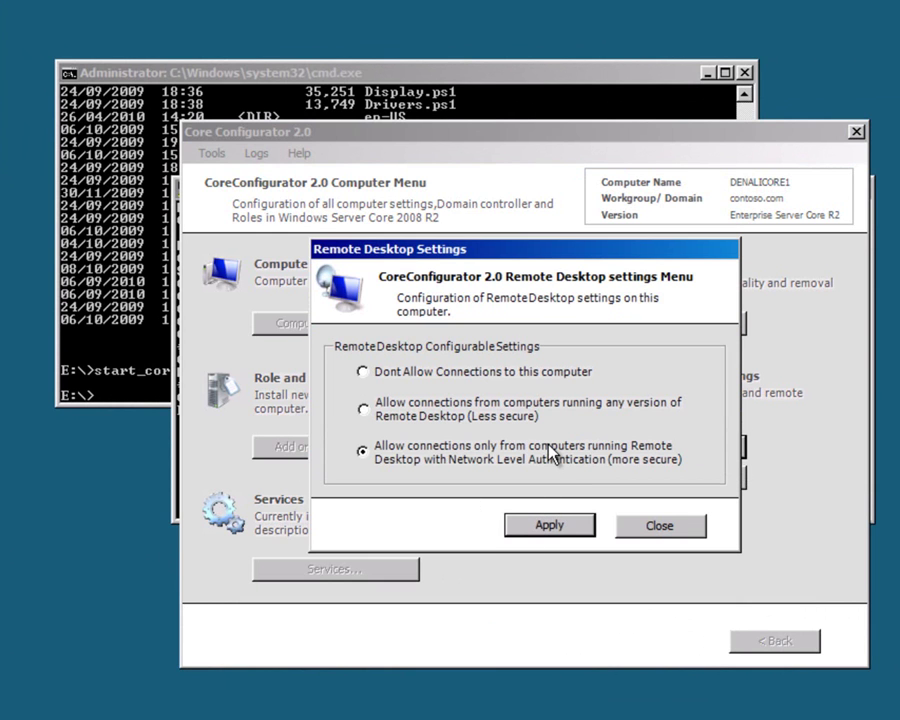
left_click(645, 526)
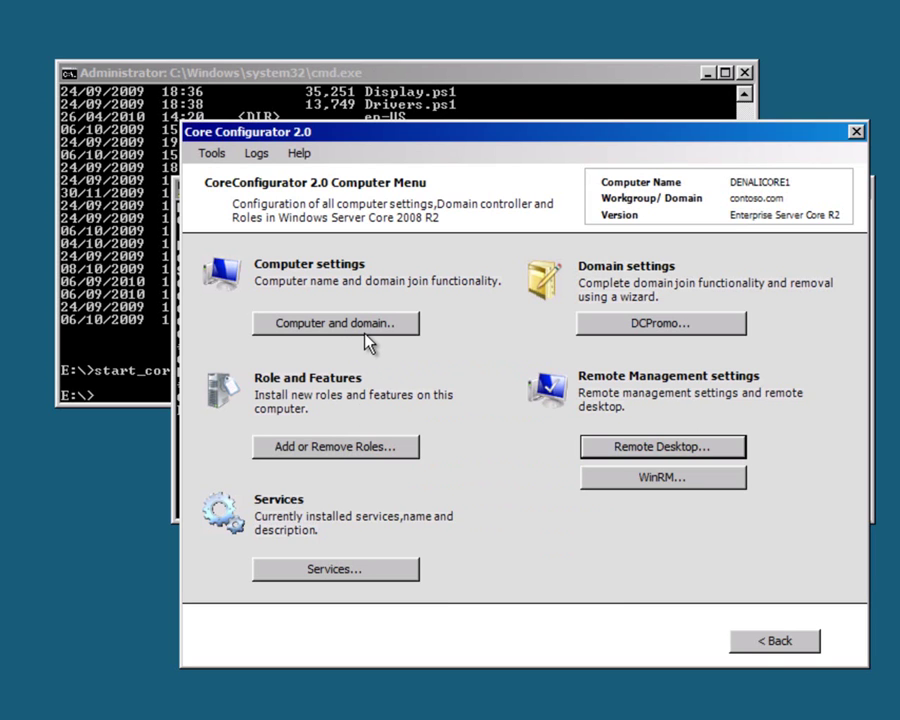
Step: Go back from the Computer Menu to the Core Configurator Main Menu
left_click(770, 643)
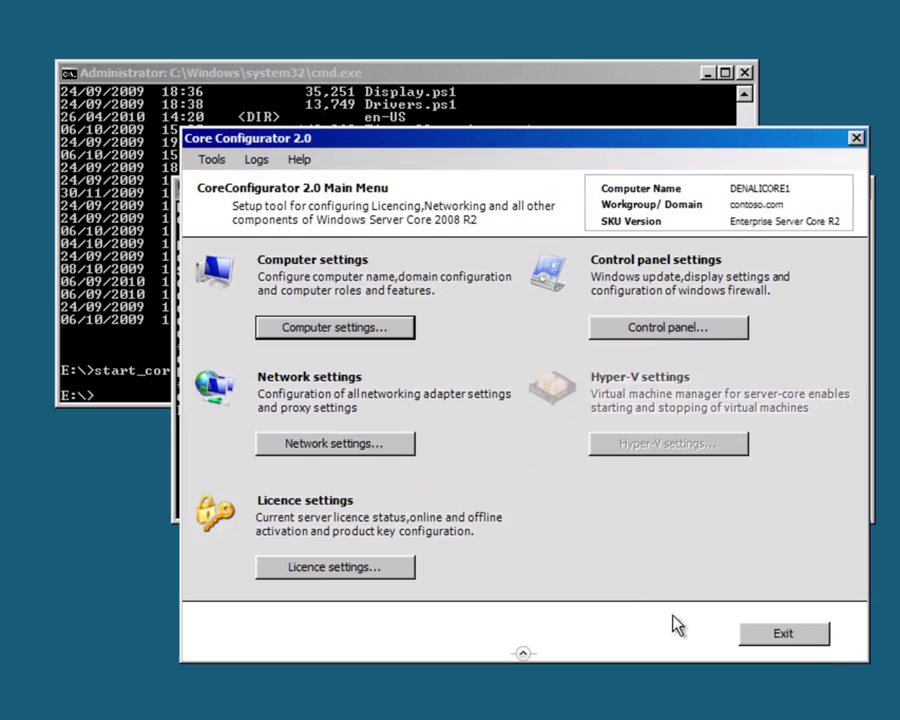